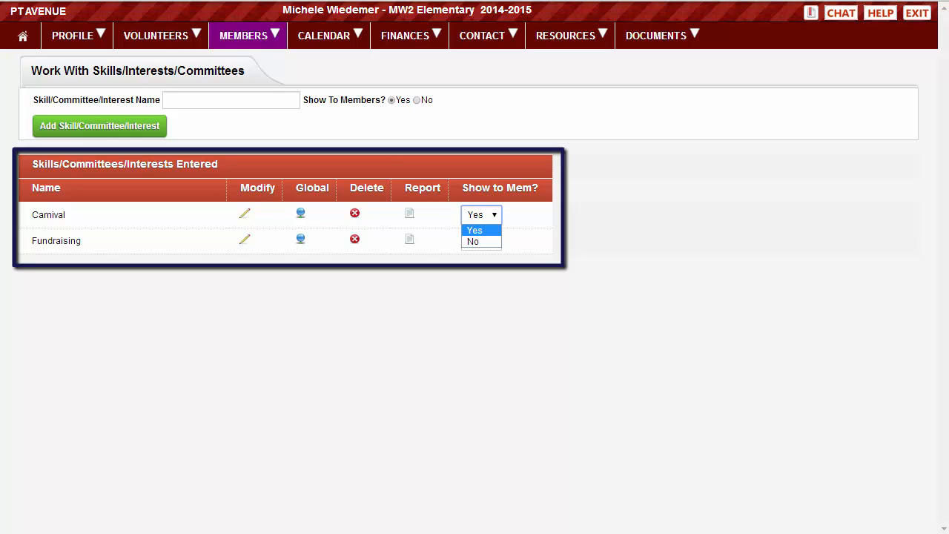
click(506, 214)
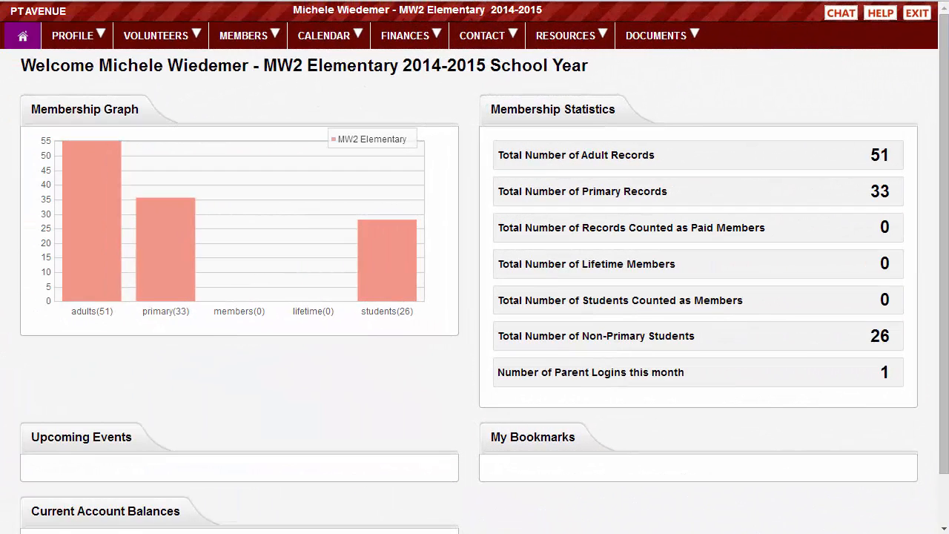
Rename the first custom member field in the organization profile as "Hair Color" and save the profile.
mouse_move(74, 35)
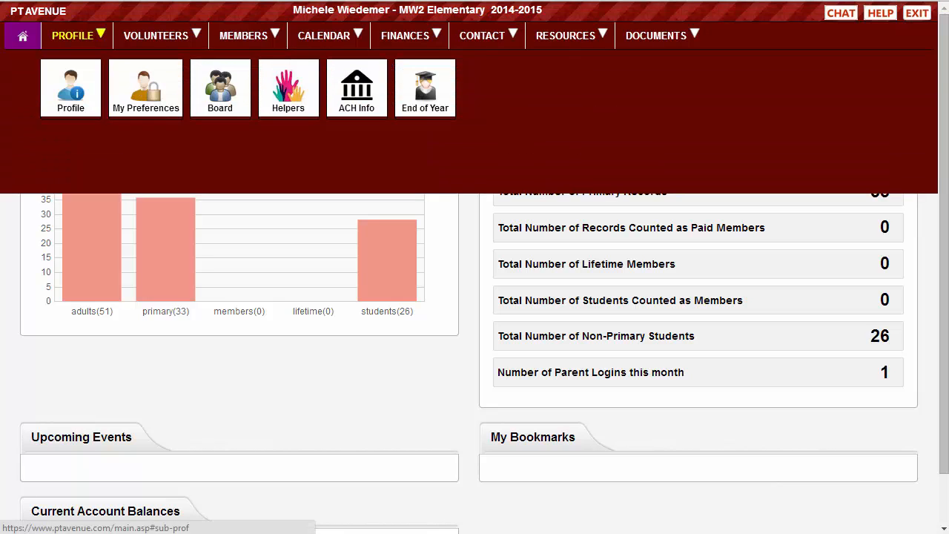
click(70, 89)
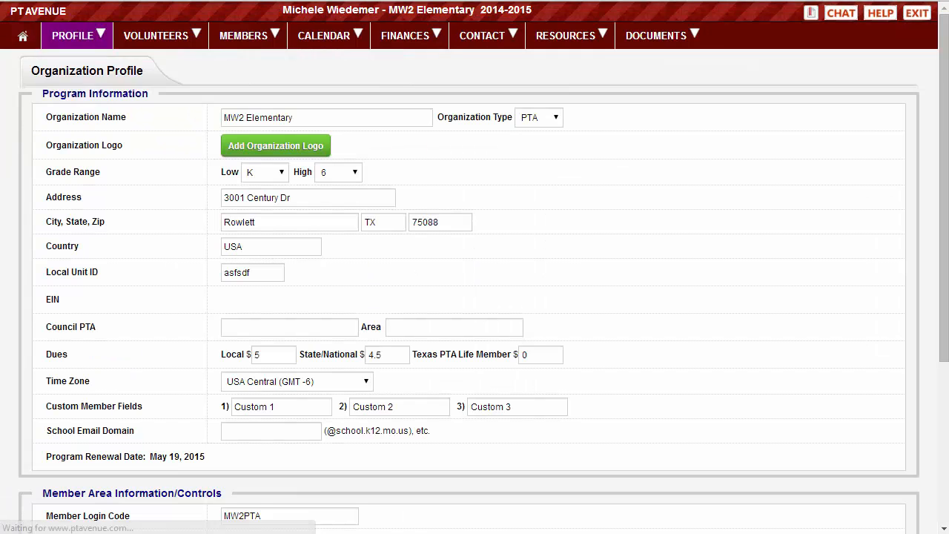
scroll(475, 297, down, 1)
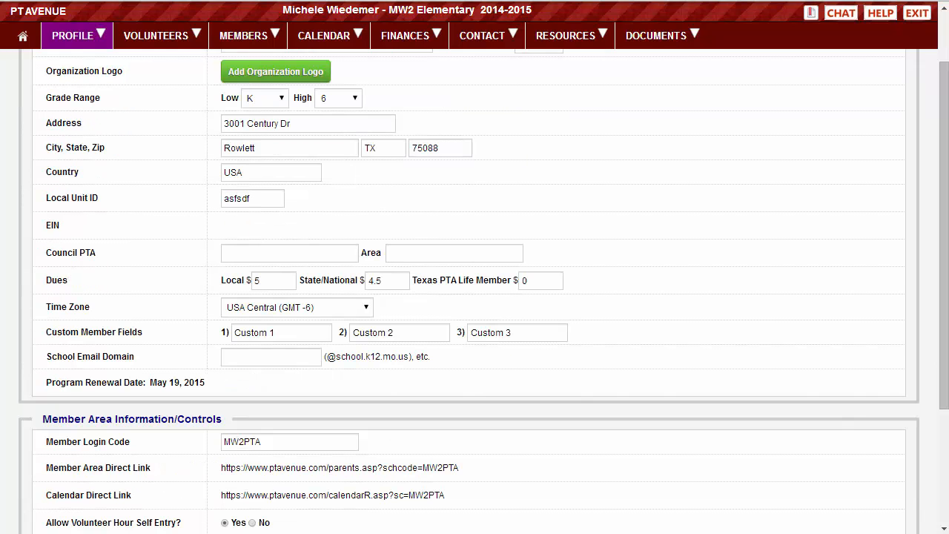
drag(286, 333, 233, 333)
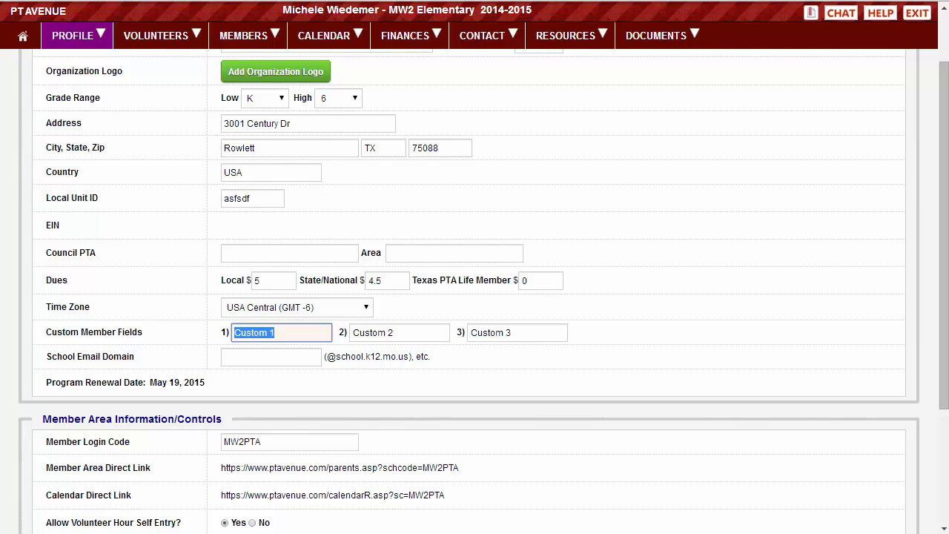
text(Hair Color)
scroll(475, 297, down, 3)
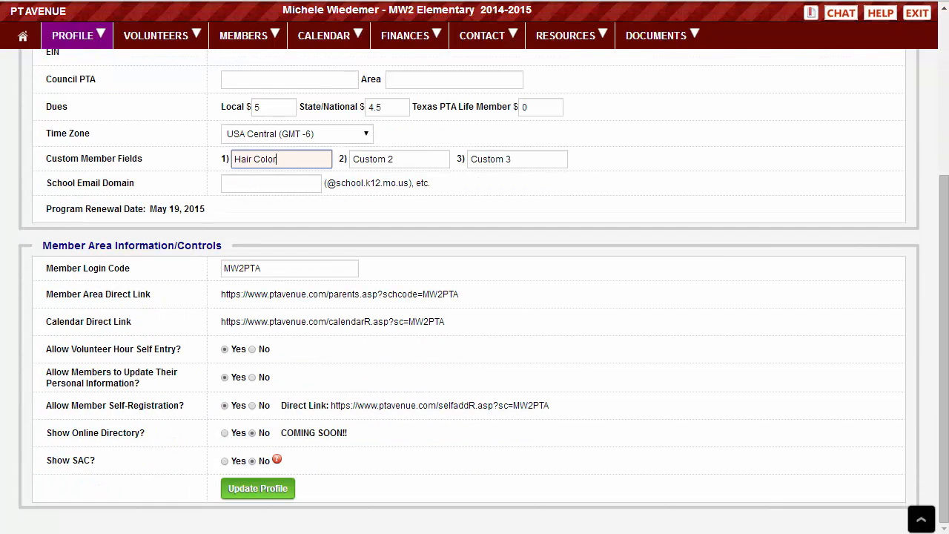
key(Return)
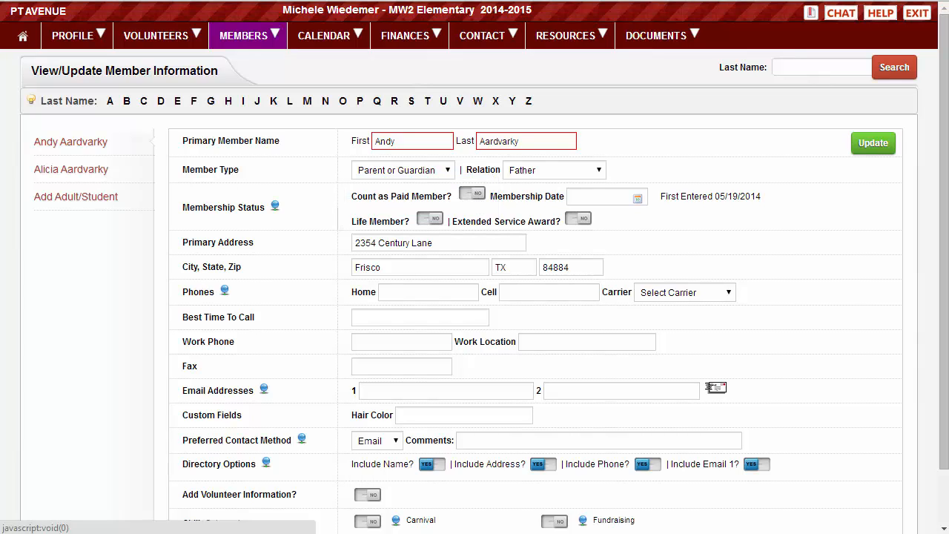
click(474, 196)
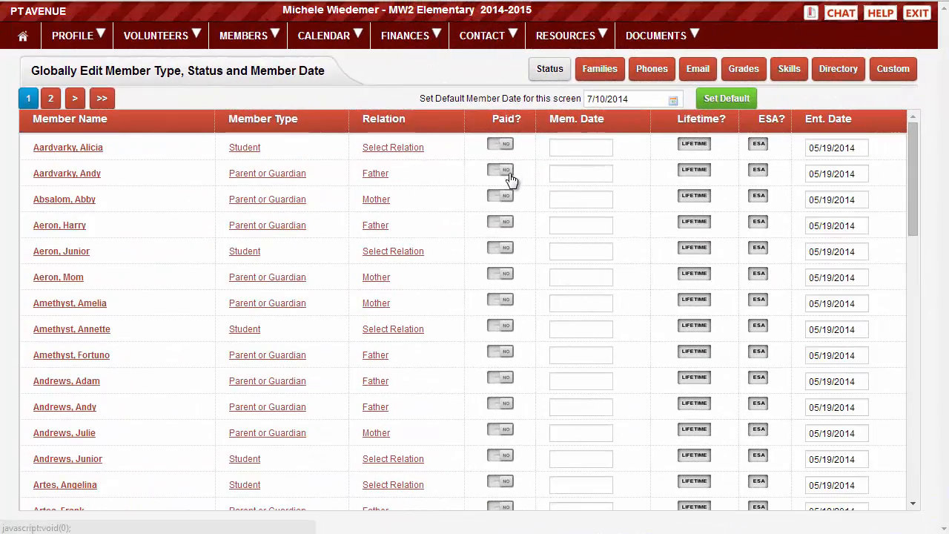
click(502, 172)
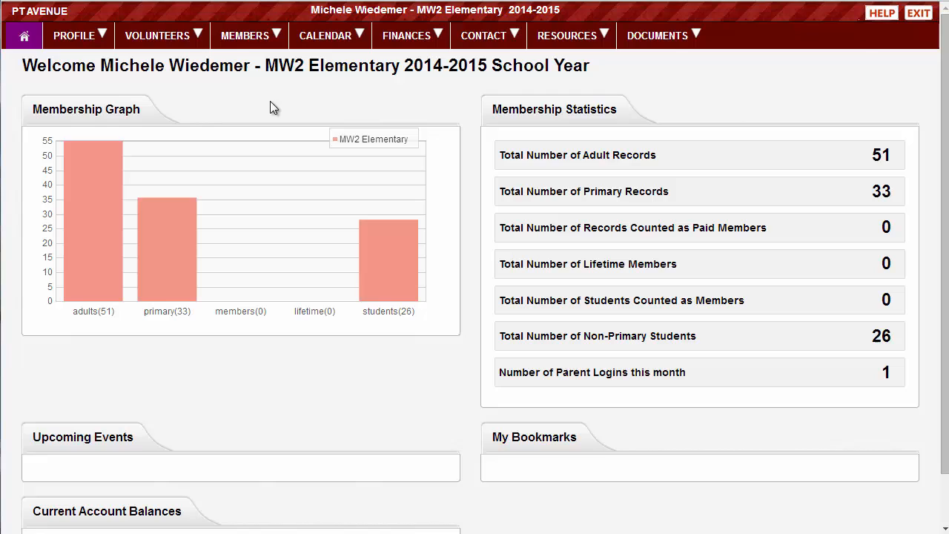
Start a new primary family member record and enter the member's first and last name.
mouse_move(252, 43)
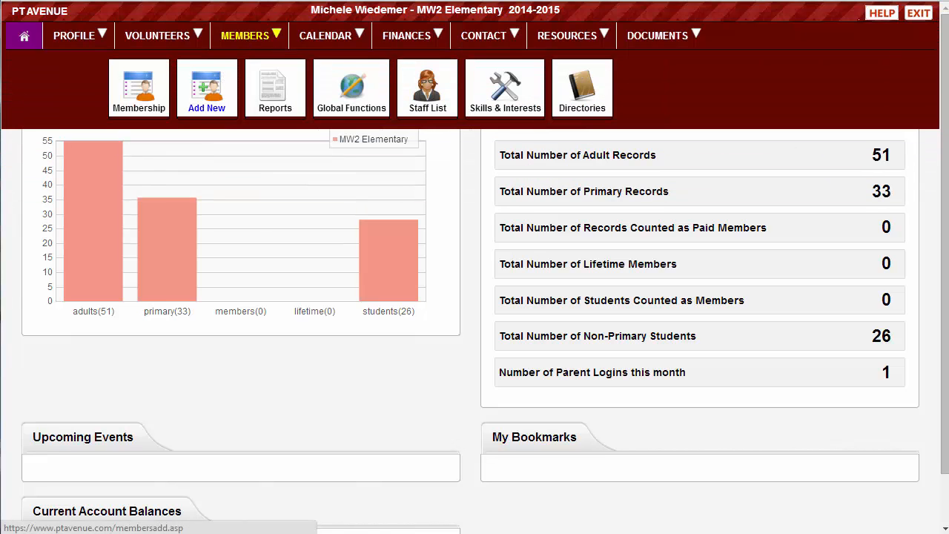
click(215, 90)
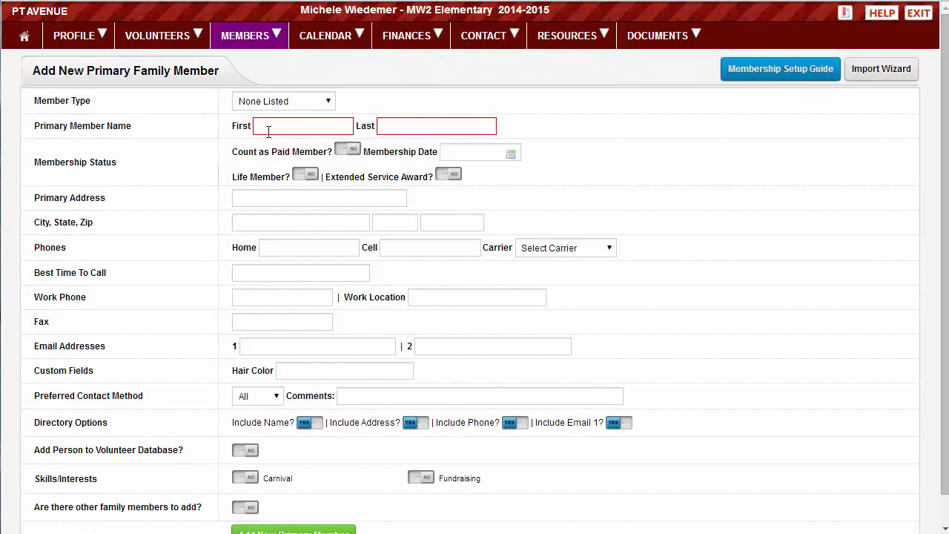
click(265, 126)
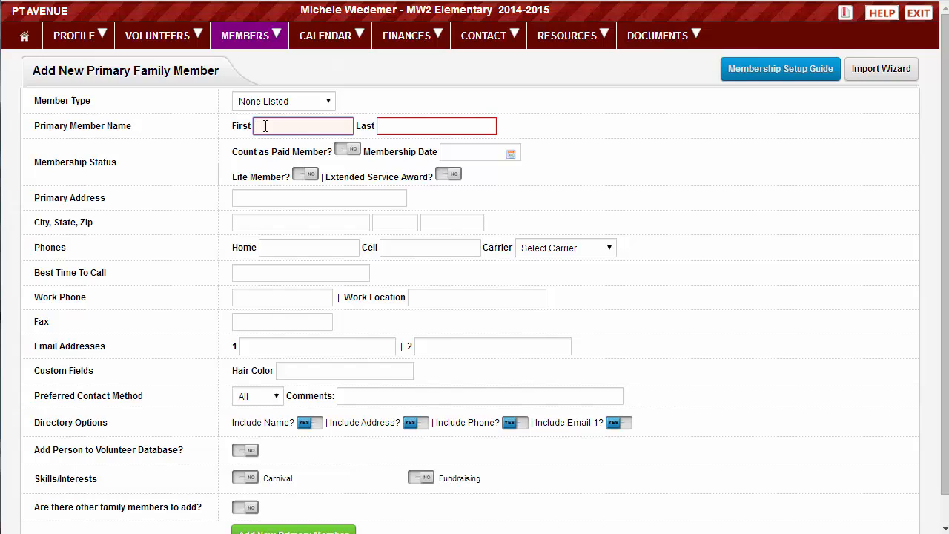
text(Jane)
key(Tab)
text(Doe)
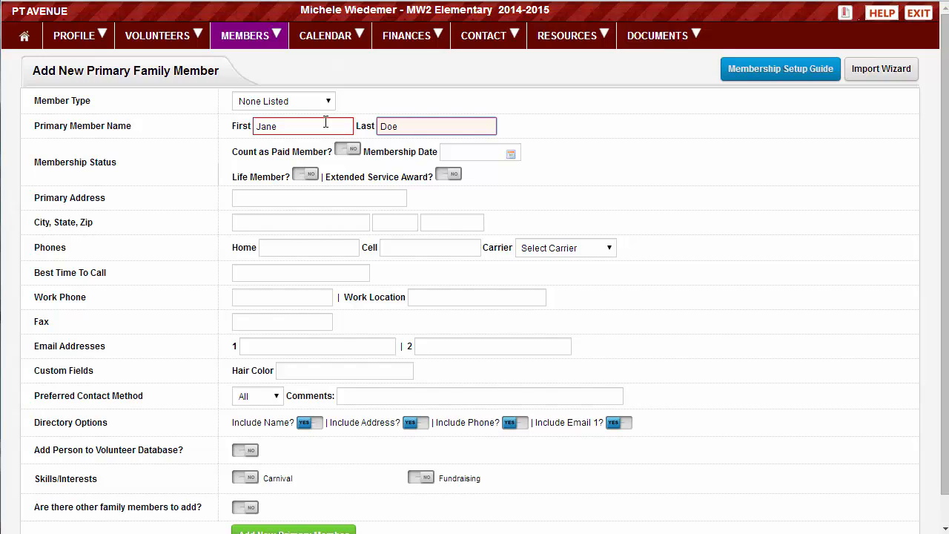
Set the new member's type to Parent or Guardian and the relation to Mother.
click(311, 105)
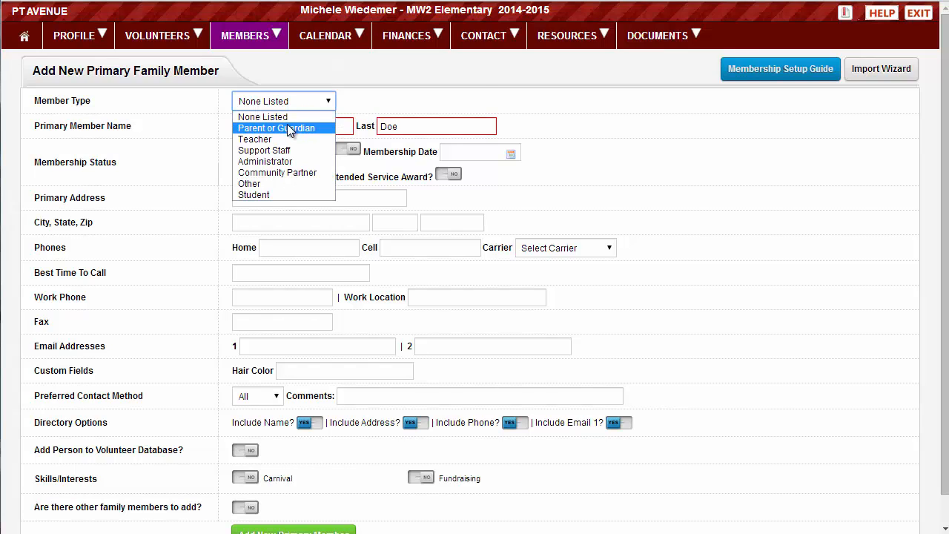
click(288, 129)
click(424, 105)
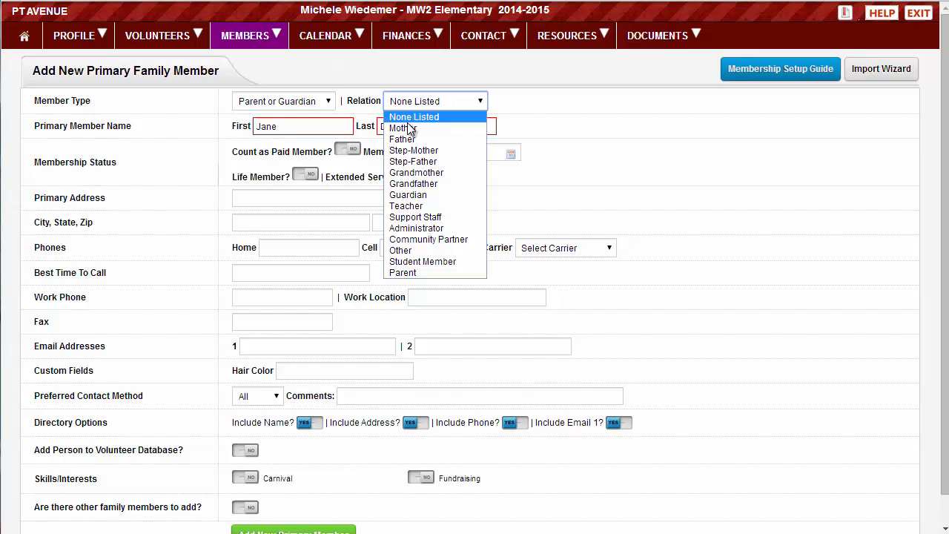
click(407, 127)
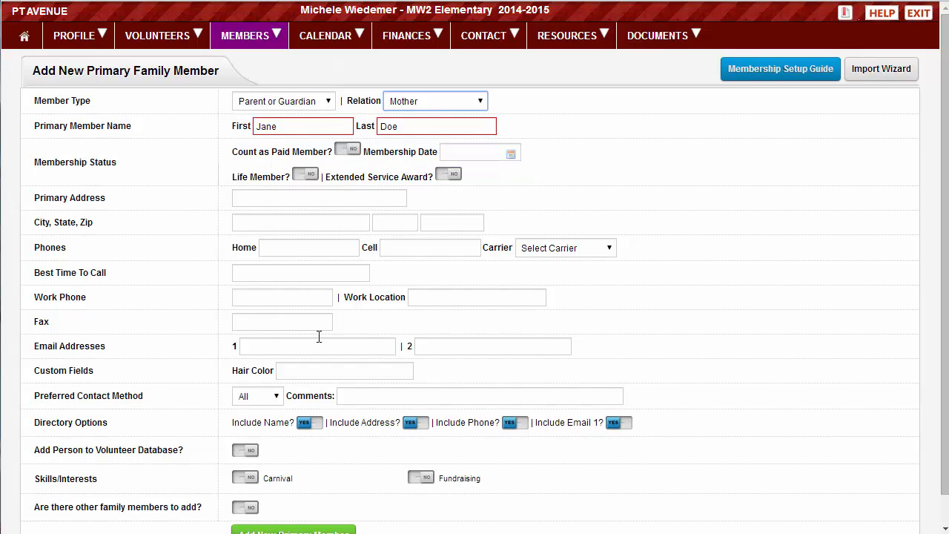
Include the new member in the volunteer database, indicate other family members to add, and submit the record.
scroll(253, 450, down, 1)
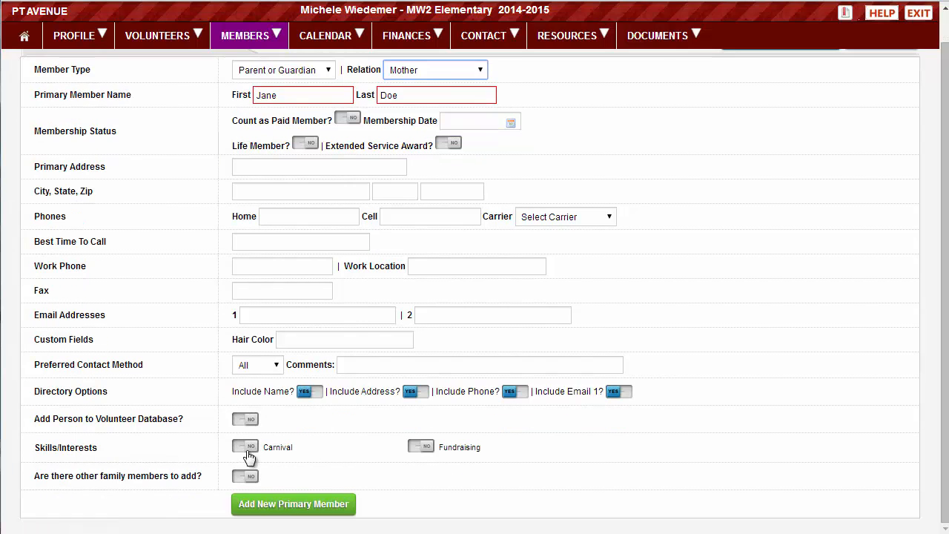
click(249, 424)
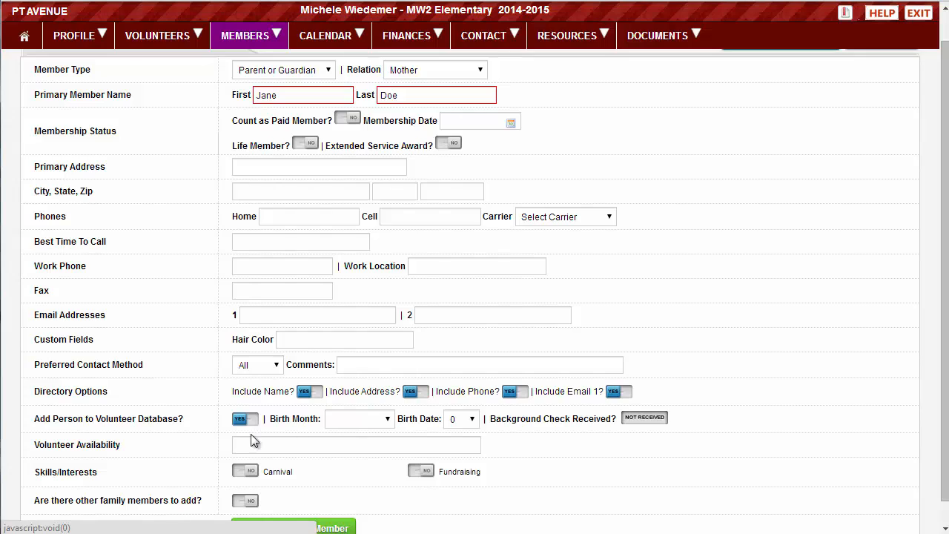
scroll(254, 438, down, 1)
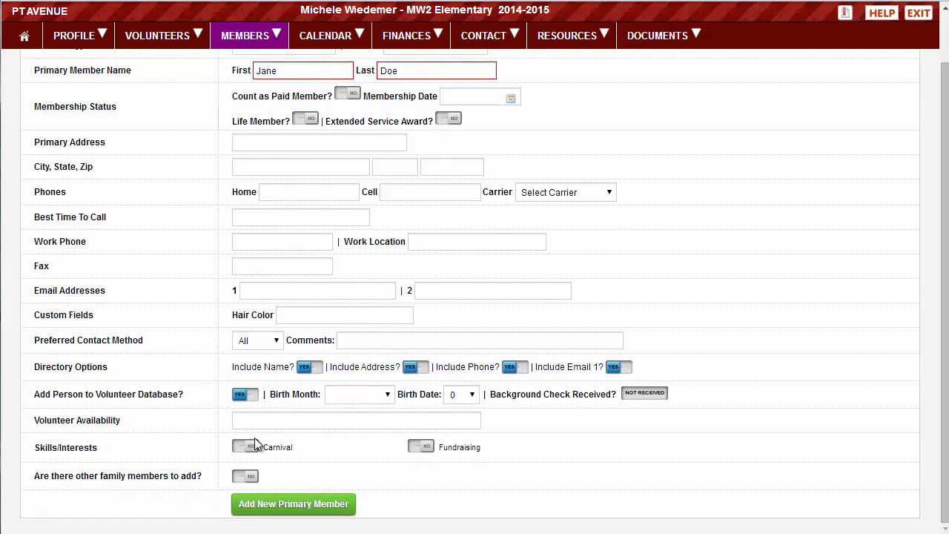
click(252, 477)
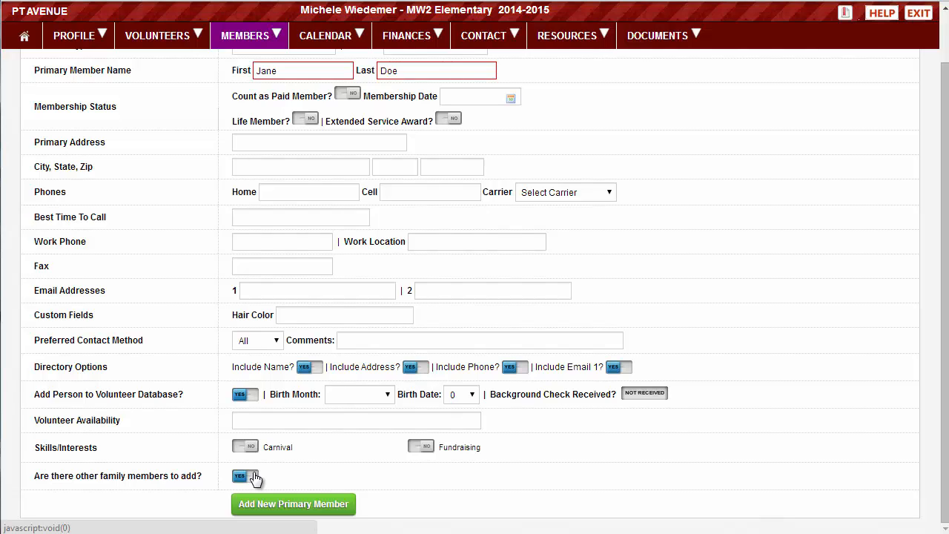
click(293, 504)
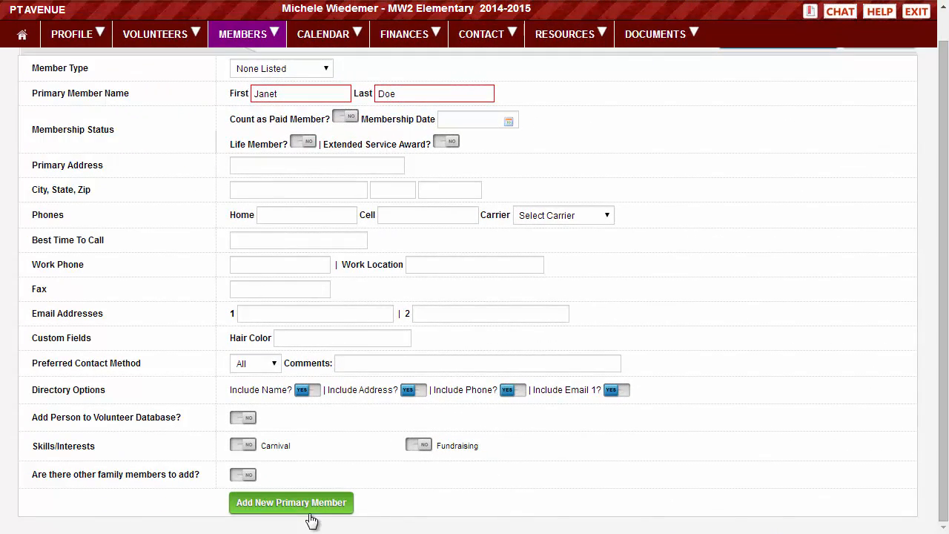
Submit another primary member record with only the name filled in, and open the member Import Wizard.
click(309, 512)
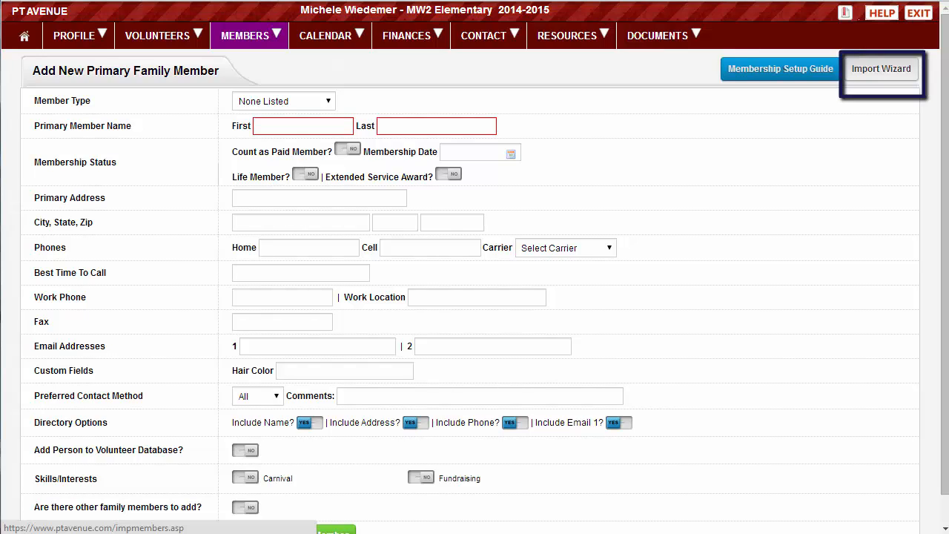
click(872, 85)
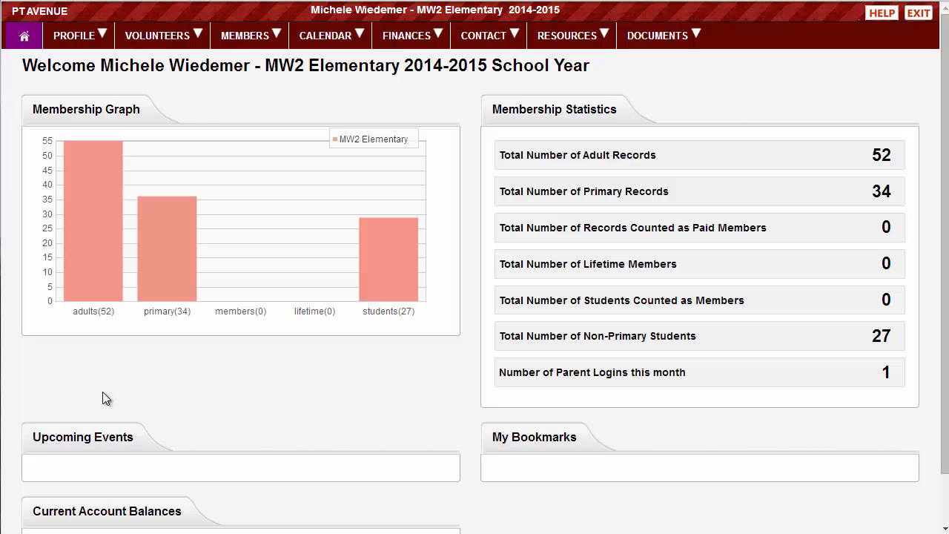
Open the organization profile and review its member area controls.
mouse_move(101, 37)
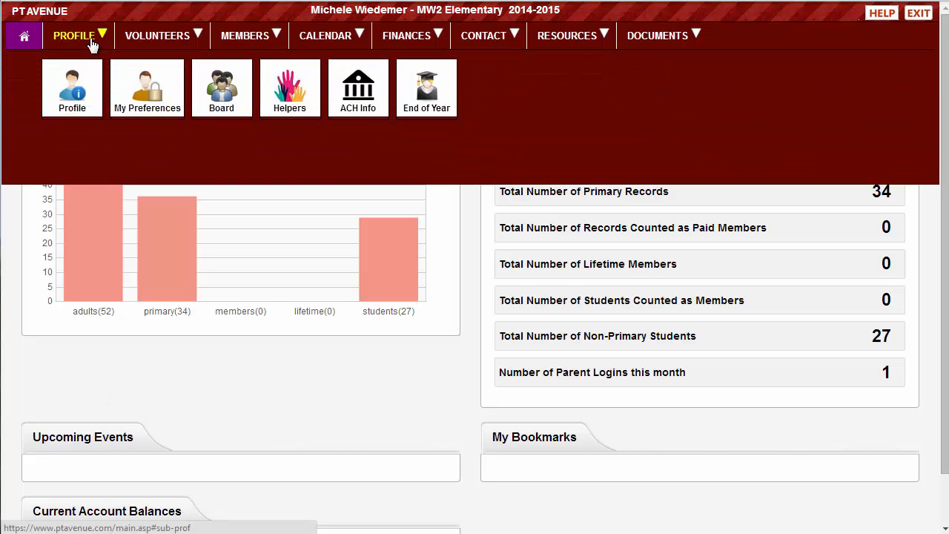
click(82, 103)
scroll(152, 315, down, 3)
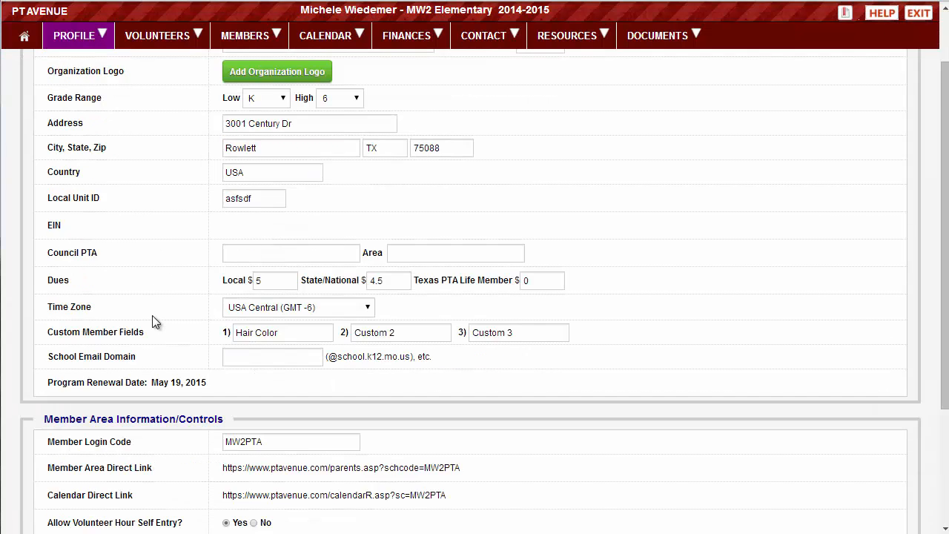
scroll(152, 316, down, 1)
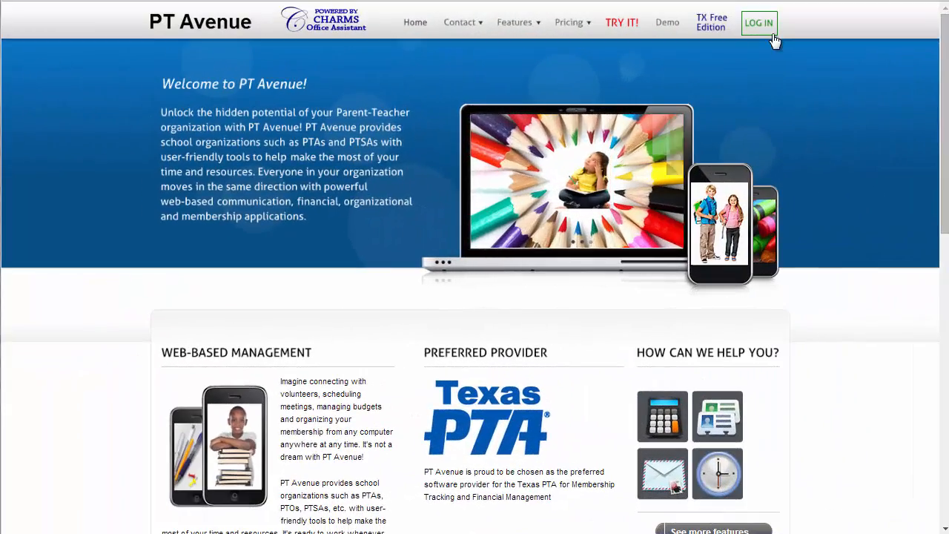
Sign in to the parent and member area with the organization's code and open the My Family page.
click(759, 23)
click(243, 259)
text(mw)
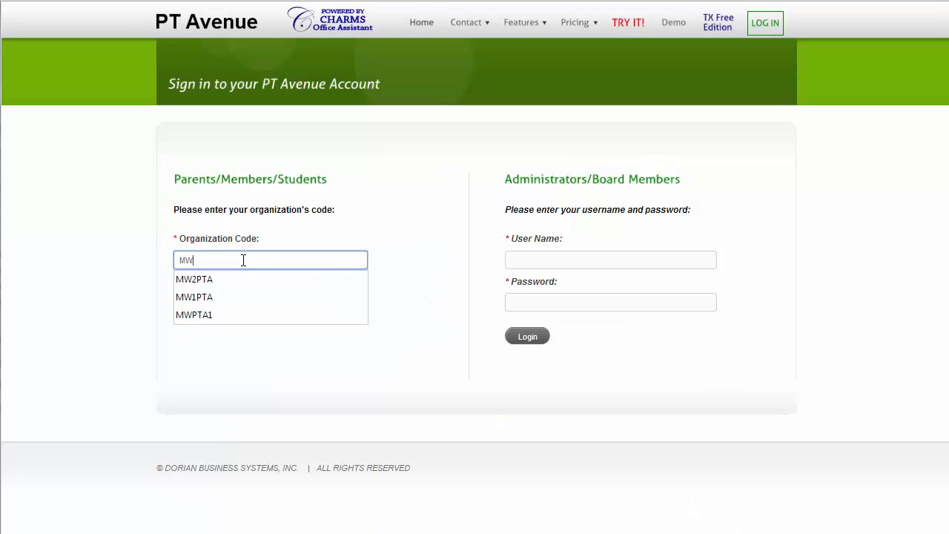
click(197, 278)
click(195, 304)
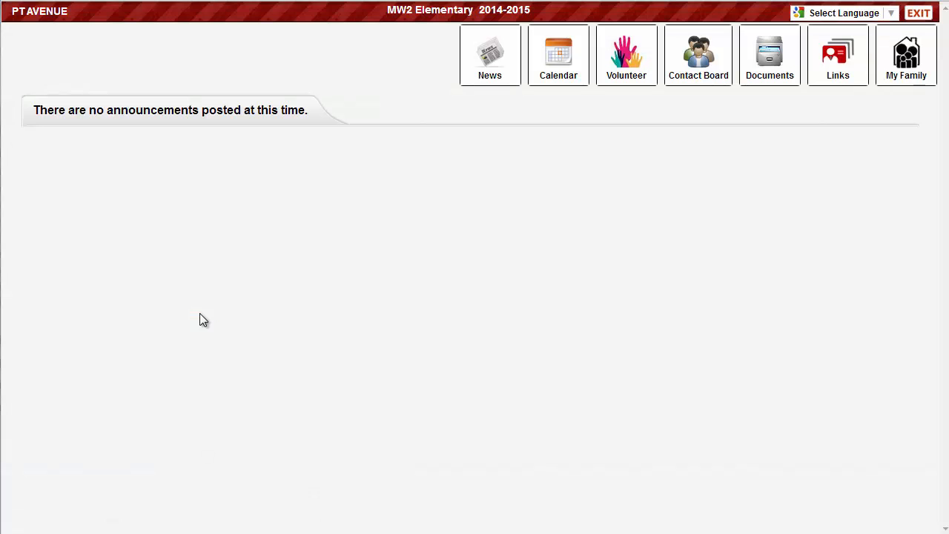
click(906, 65)
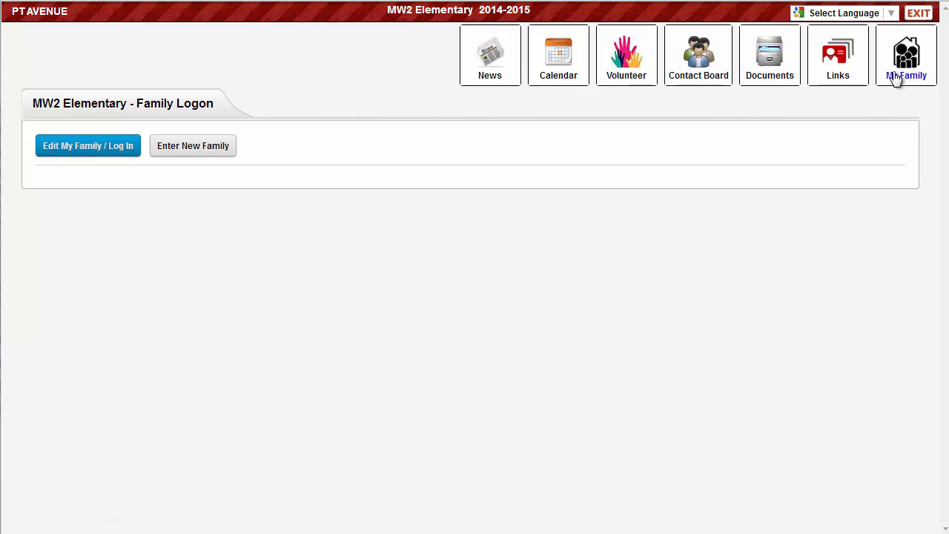